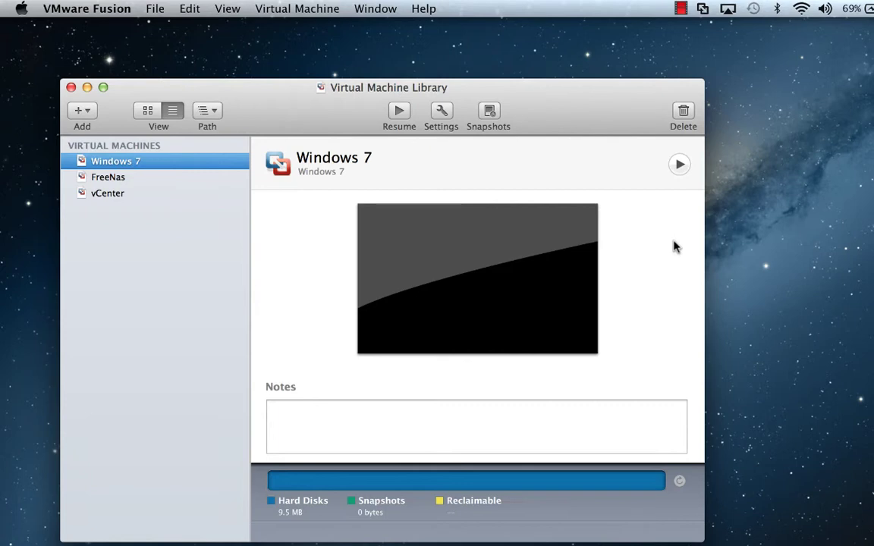
- Create a new Fusion virtual machine using the VMware-VIMSetup-all-5.1.0 ISO from Downloads as installation media
left_click(150, 11)
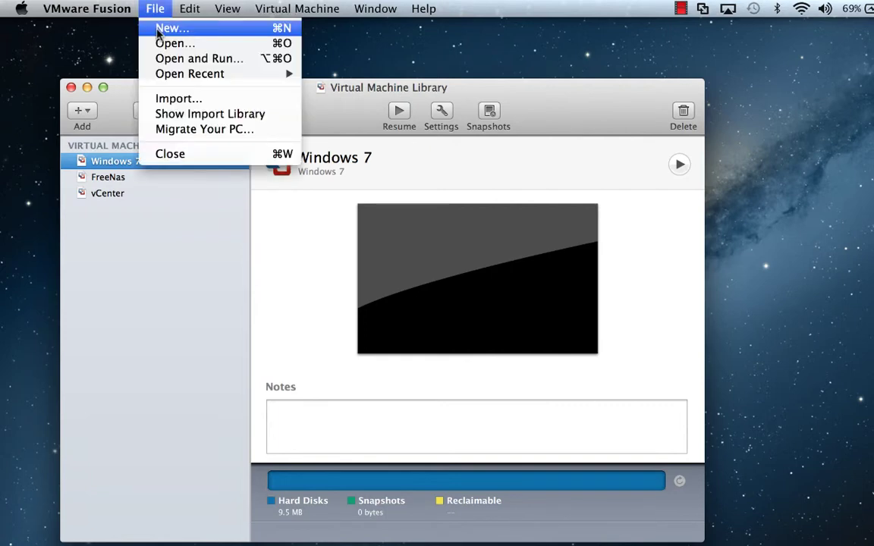
left_click(160, 30)
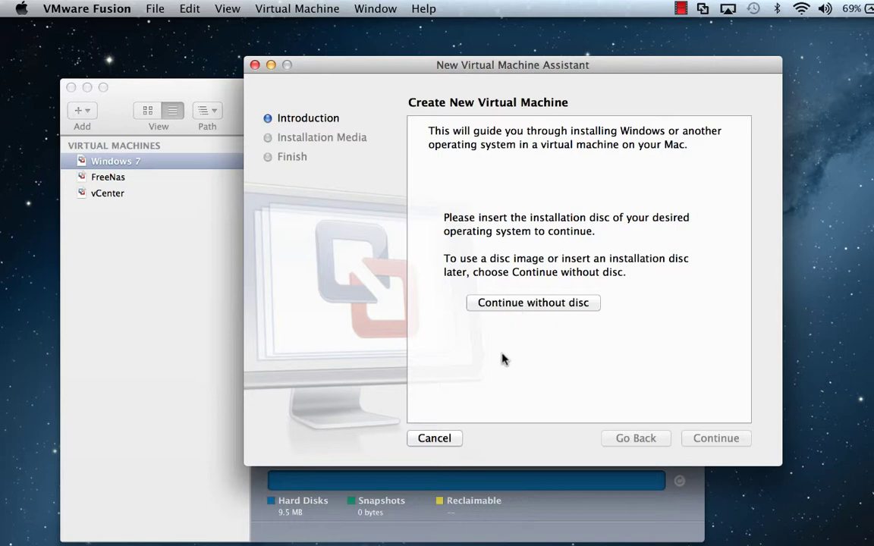
left_click(508, 306)
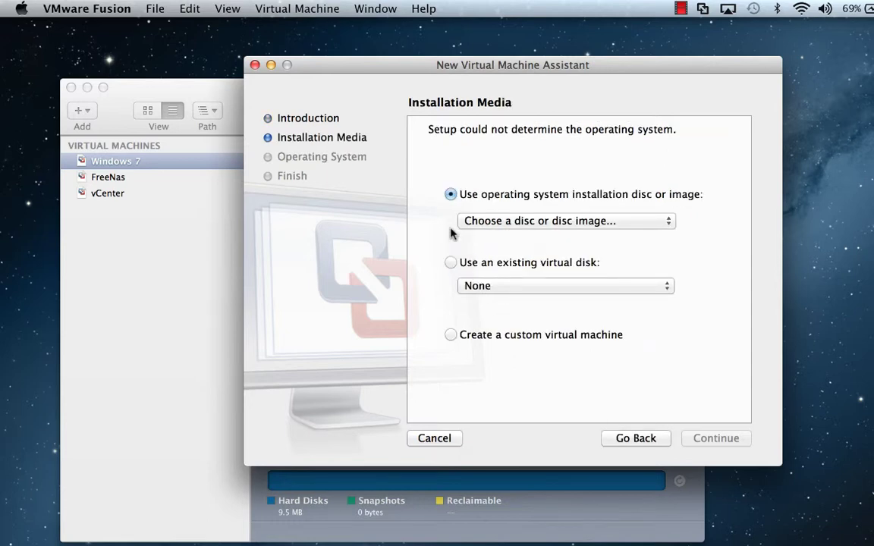
left_click(474, 228)
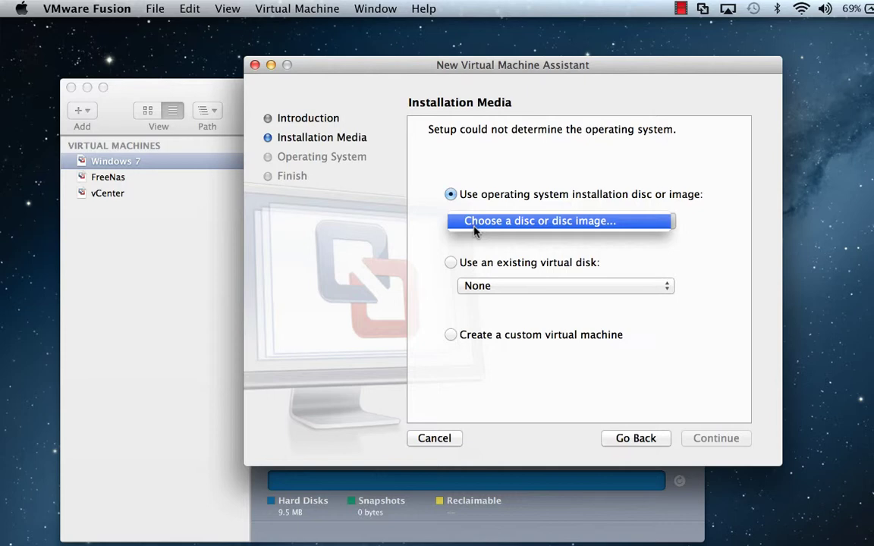
left_click(474, 221)
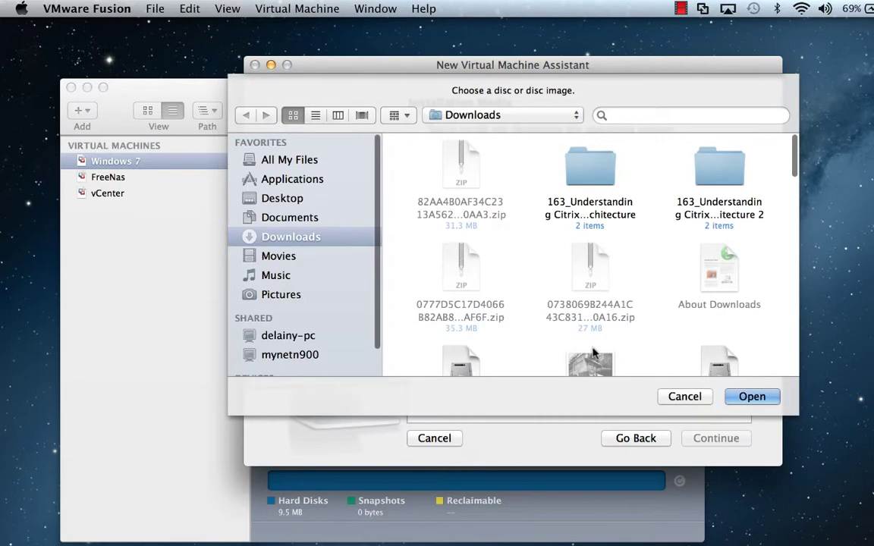
scroll(729, 323, "down", 5)
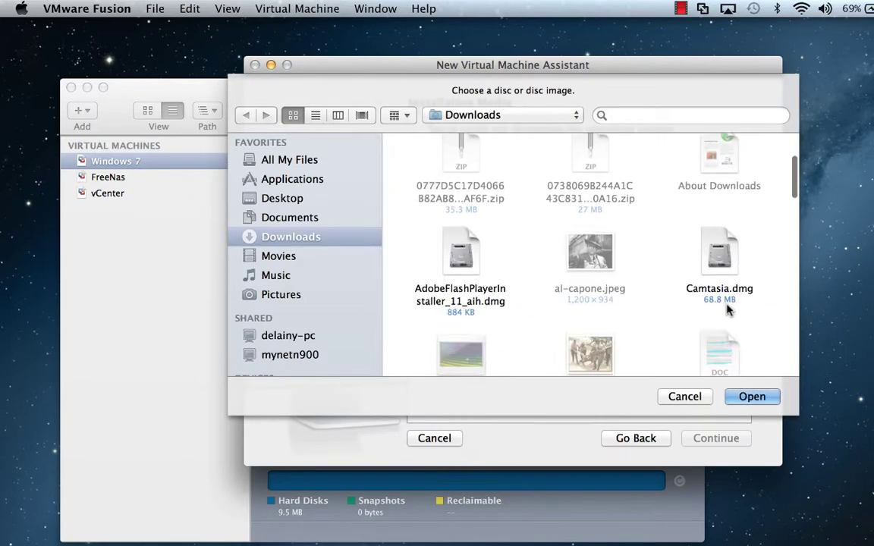
scroll(726, 307, "down", 5)
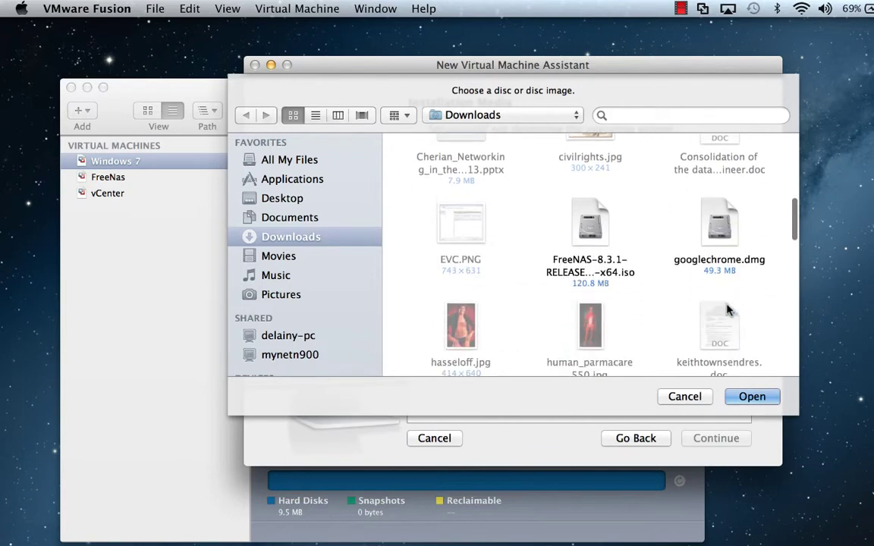
scroll(726, 309, "down", 10)
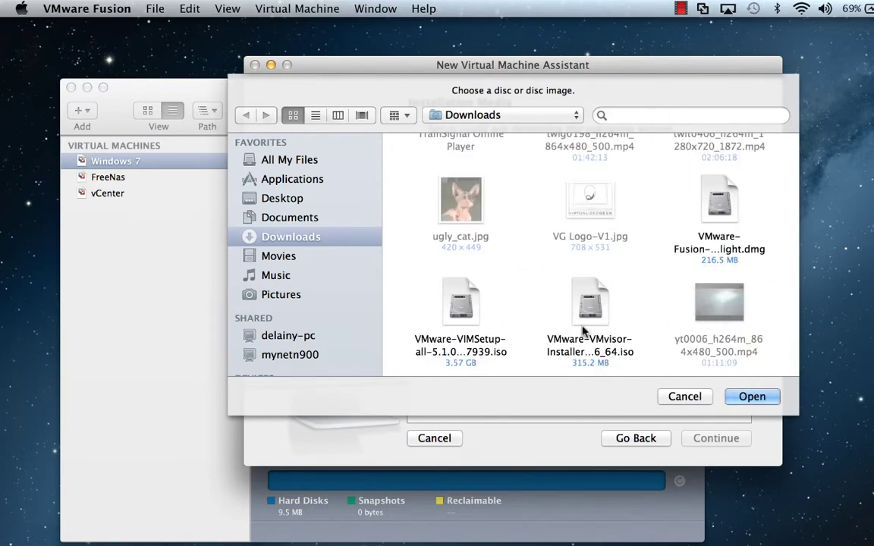
left_click(465, 326)
double_click(465, 326)
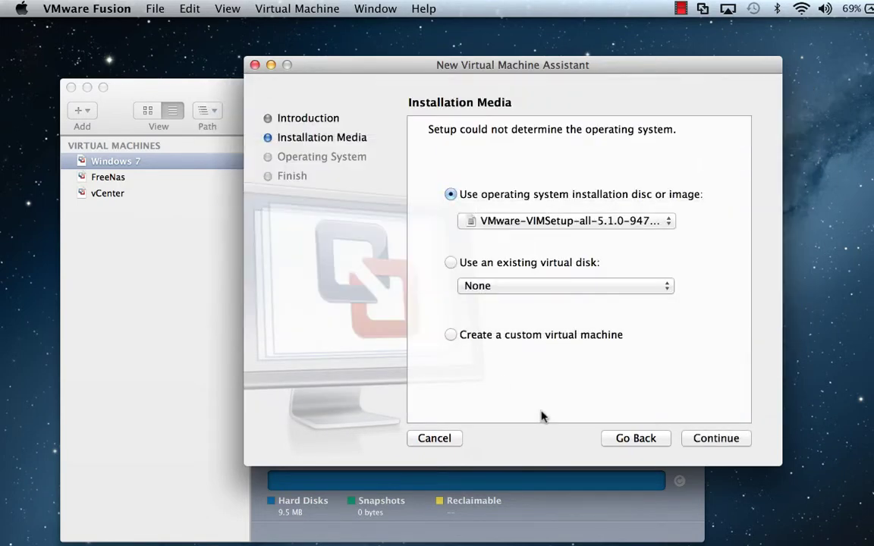
- Set the guest OS to VMware ESX, version VMware ESXi 5, then choose Customize Settings
left_click(721, 448)
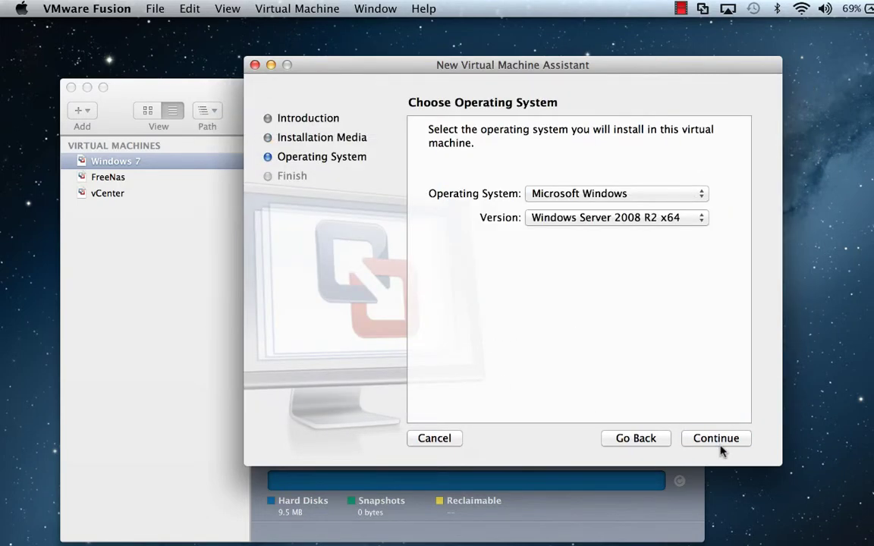
left_click(580, 194)
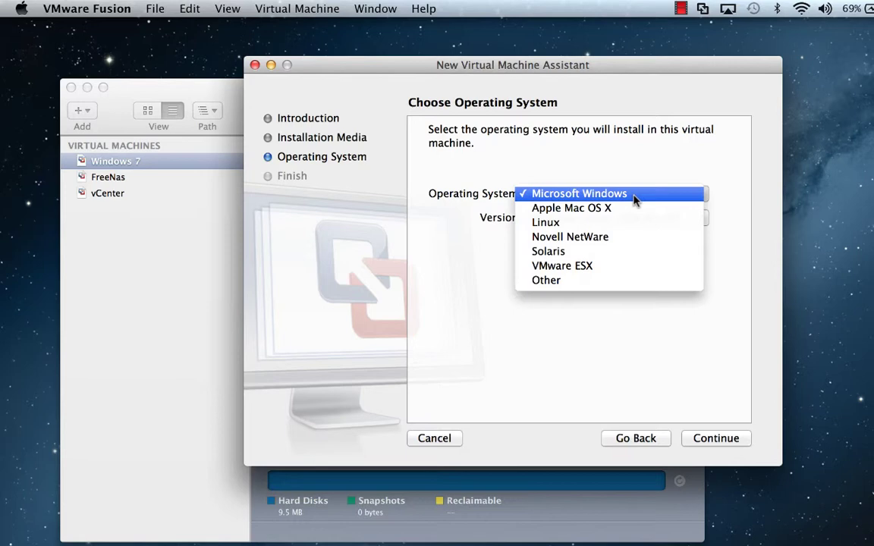
left_click(613, 266)
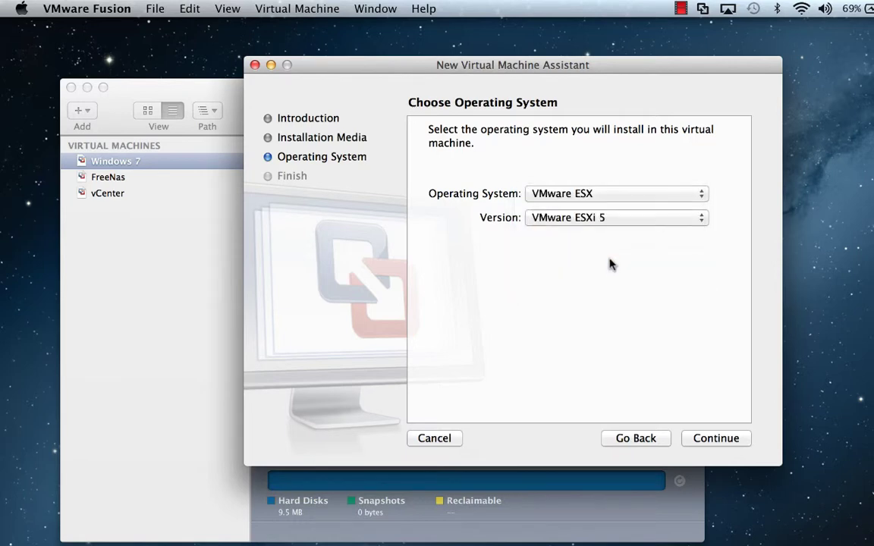
left_click(725, 445)
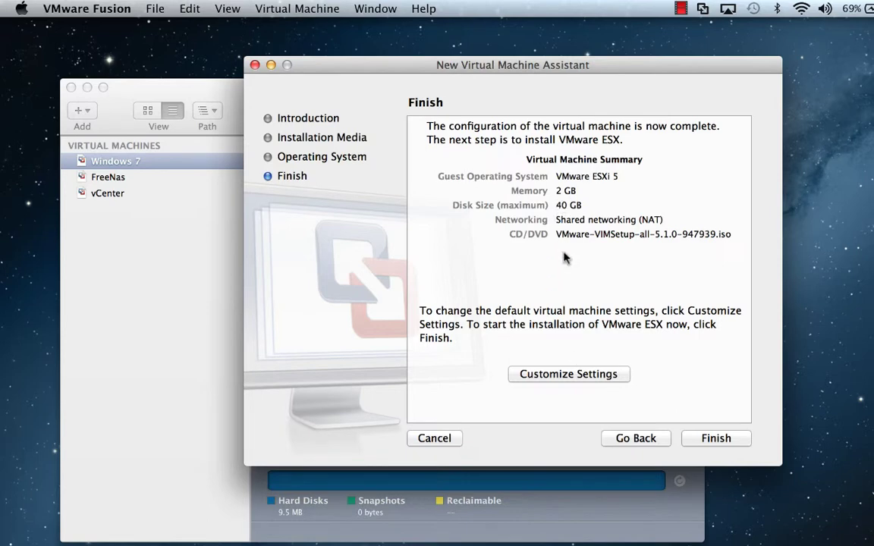
left_click(553, 375)
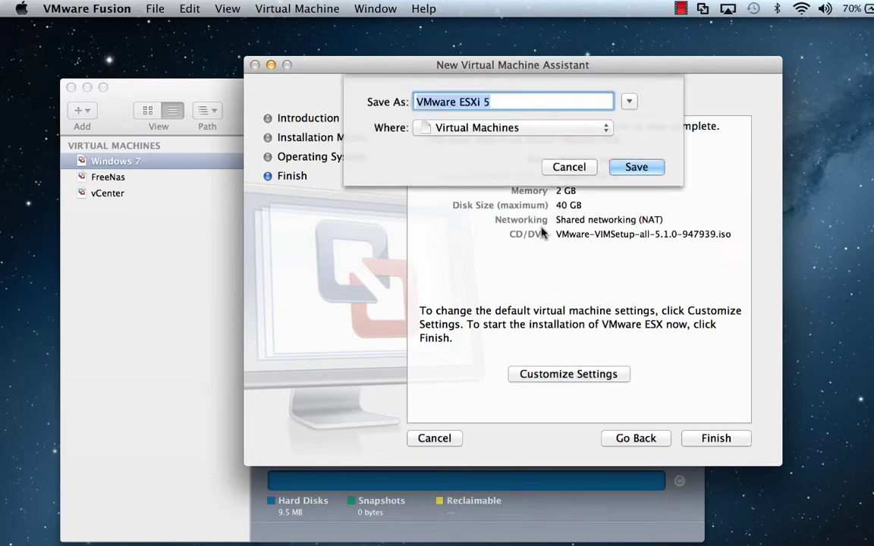
- Save the machine as VMware ESXi 5 and change its memory from 2048 MB to 4096 MB
left_click(644, 174)
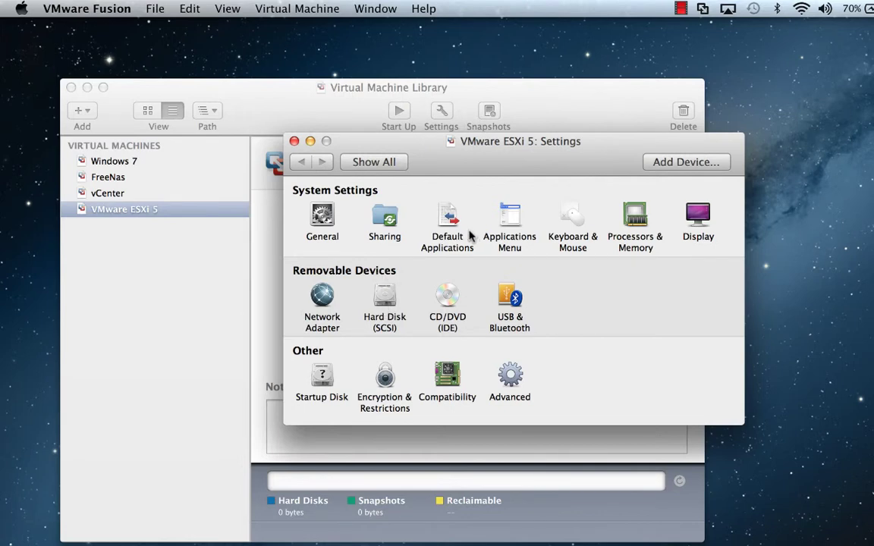
left_click(630, 226)
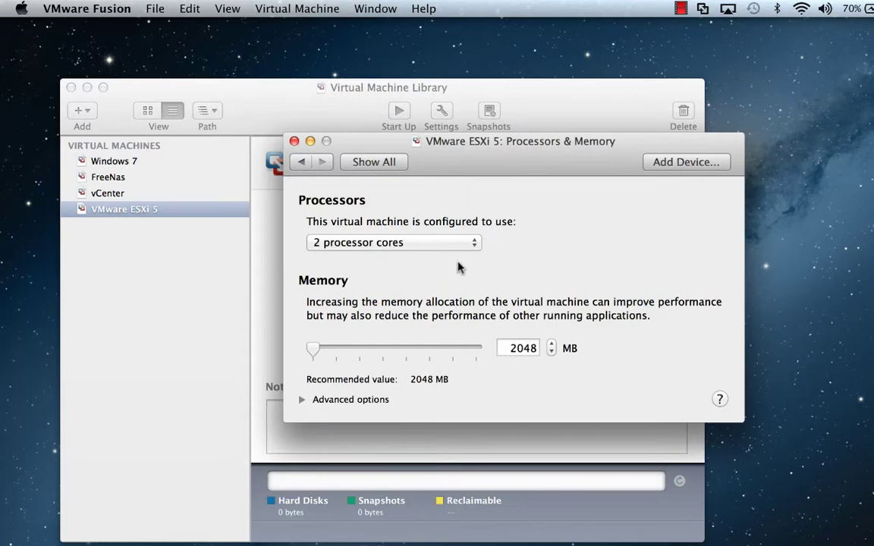
double_click(503, 349)
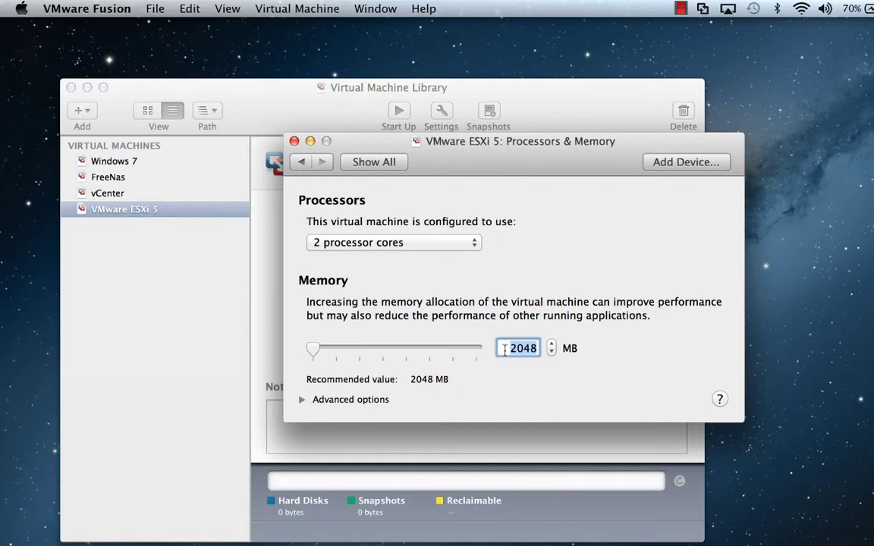
type("4096")
key("Return")
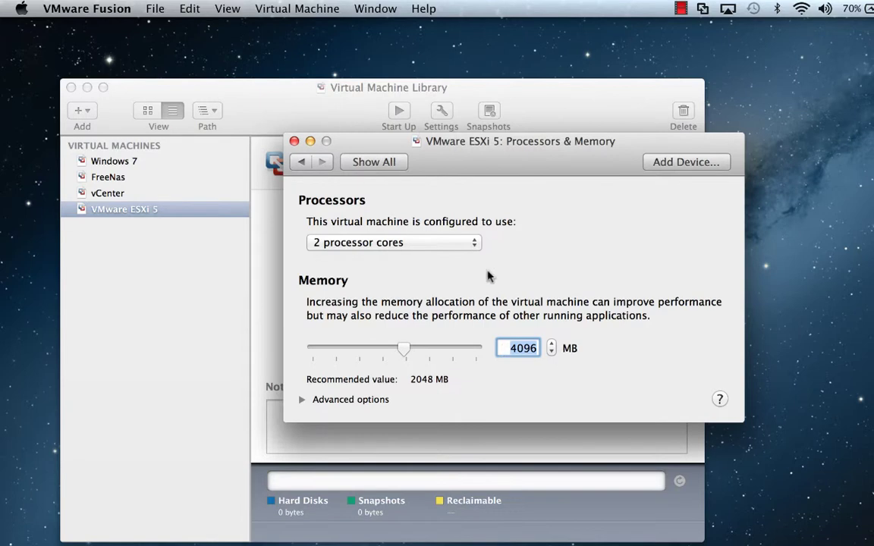
left_click(301, 162)
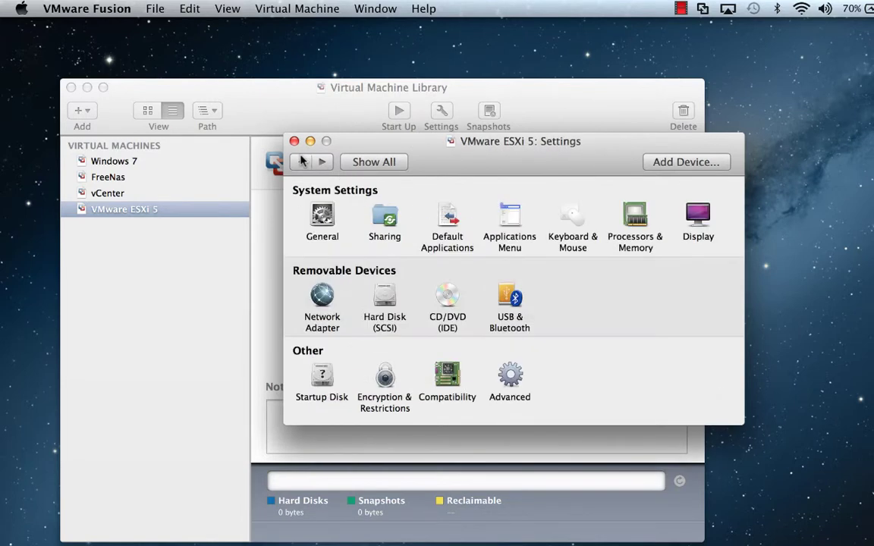
left_click(294, 142)
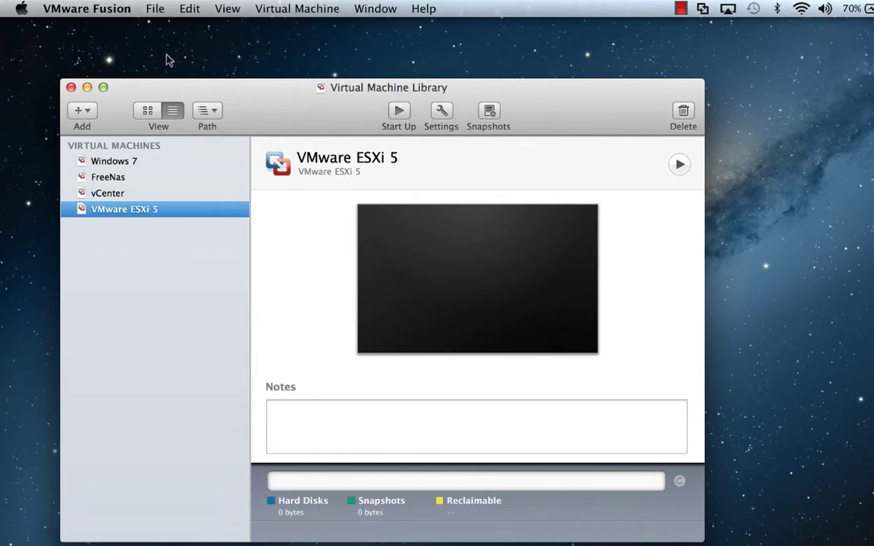
- Power on the VMware ESXi 5 machine and boot the ESXi-5.1.0 standard installer entry
left_click(395, 114)
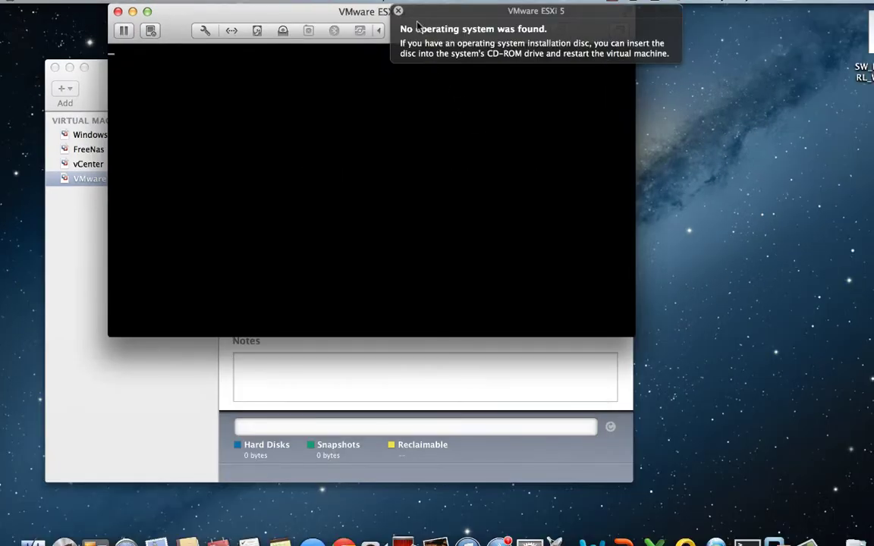
left_click(396, 13)
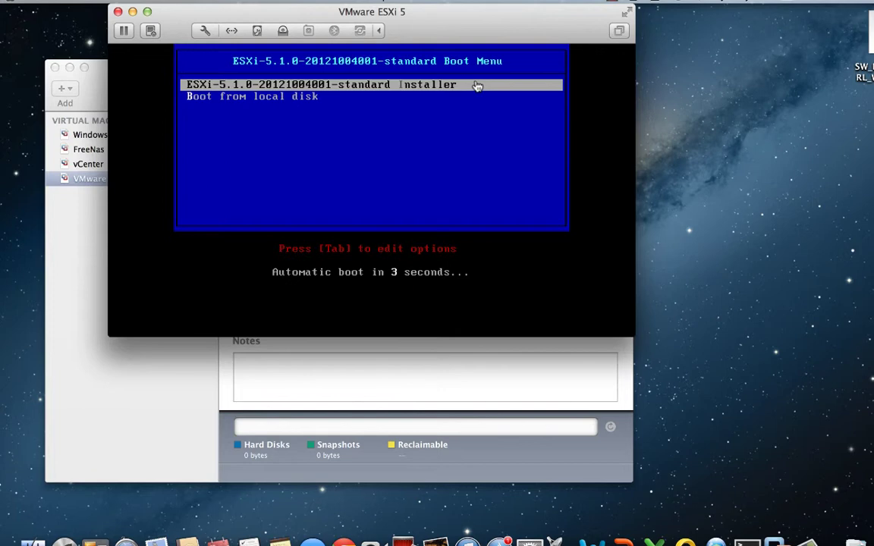
left_click(477, 86)
key("Return")
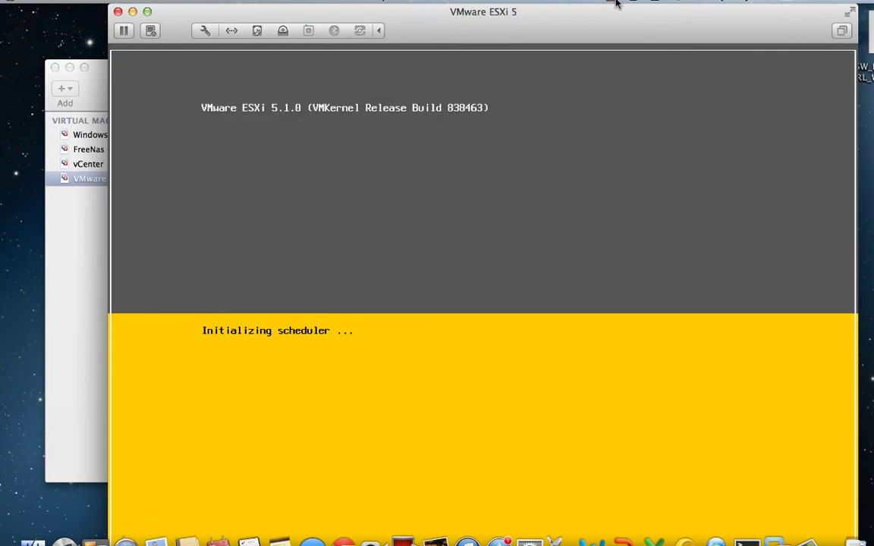
- Let ESXi 5.1.0 finish loading, try the F2 customization login, then back out to the main console screen
left_click(616, 4)
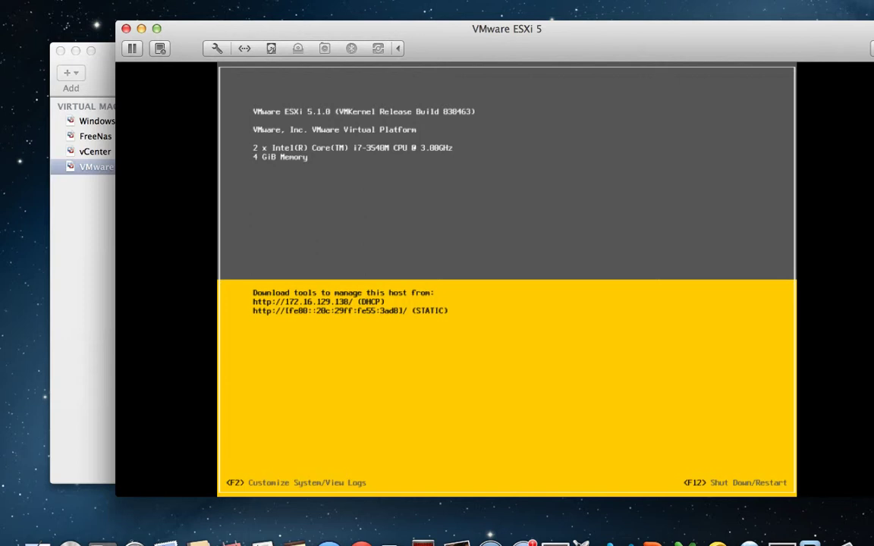
key("F2")
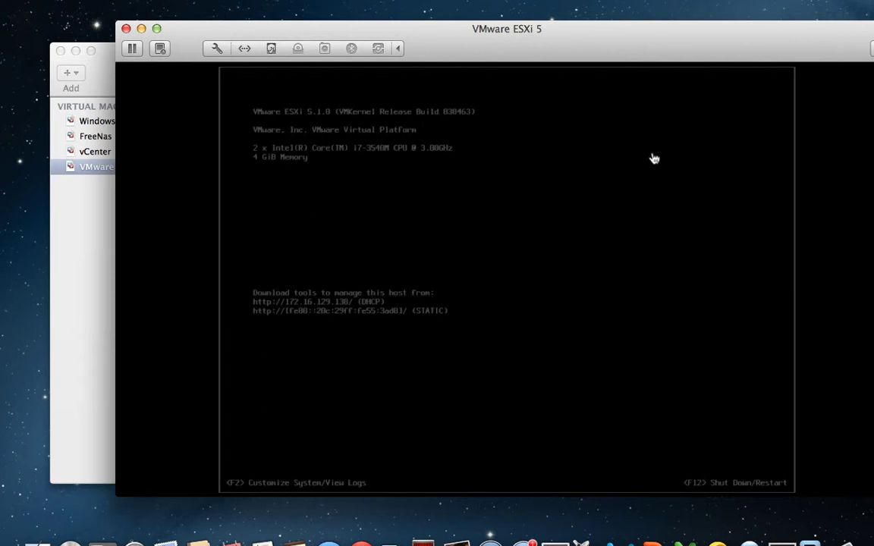
left_click(654, 158)
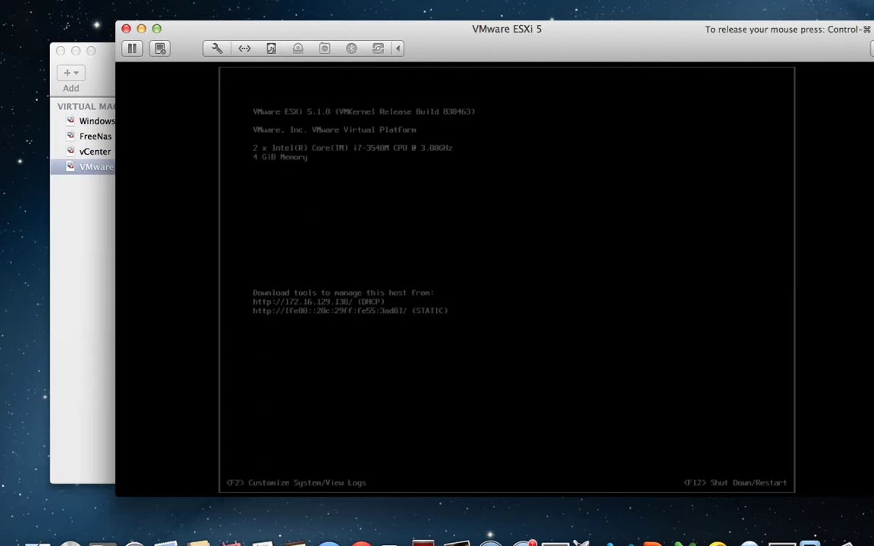
key("Escape")
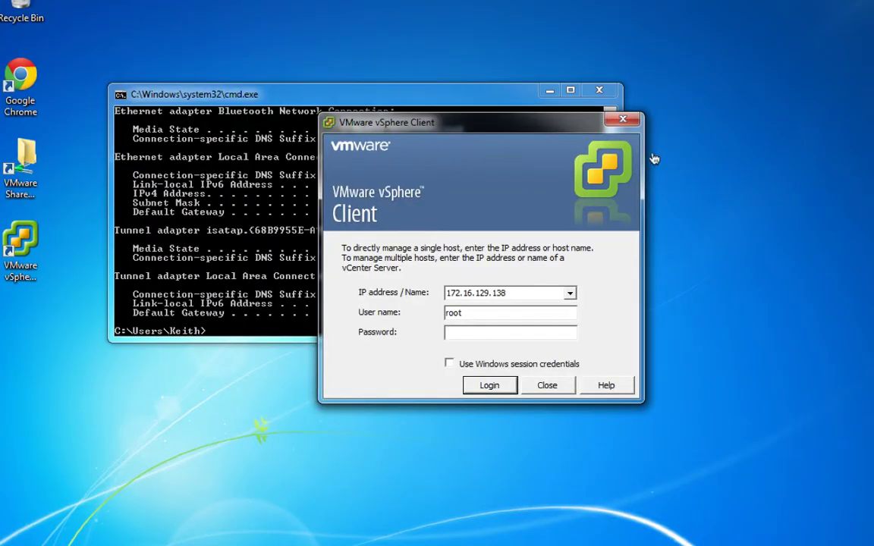
- Enter the root password and log in to host 172.16.129.138
key("Return")
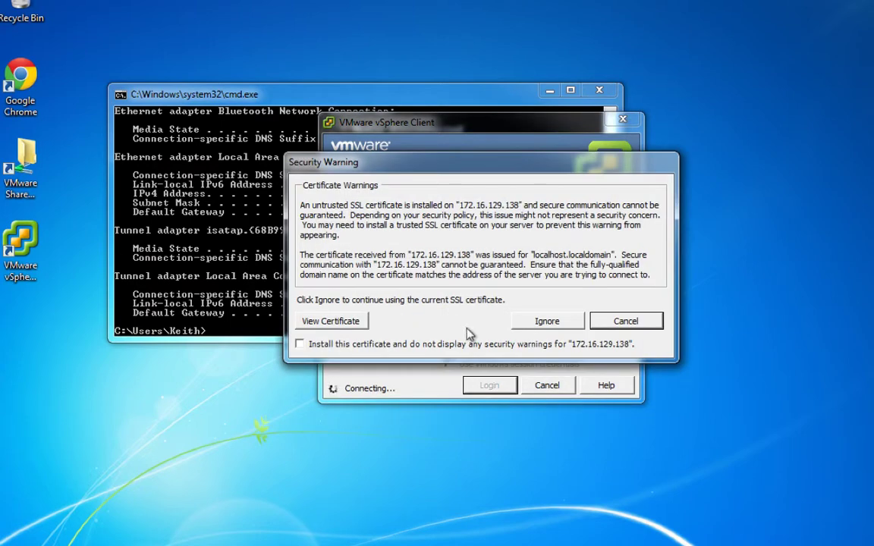
- Ignore the untrusted SSL certificate warning and acknowledge the VMware Evaluation Notice
left_click(559, 322)
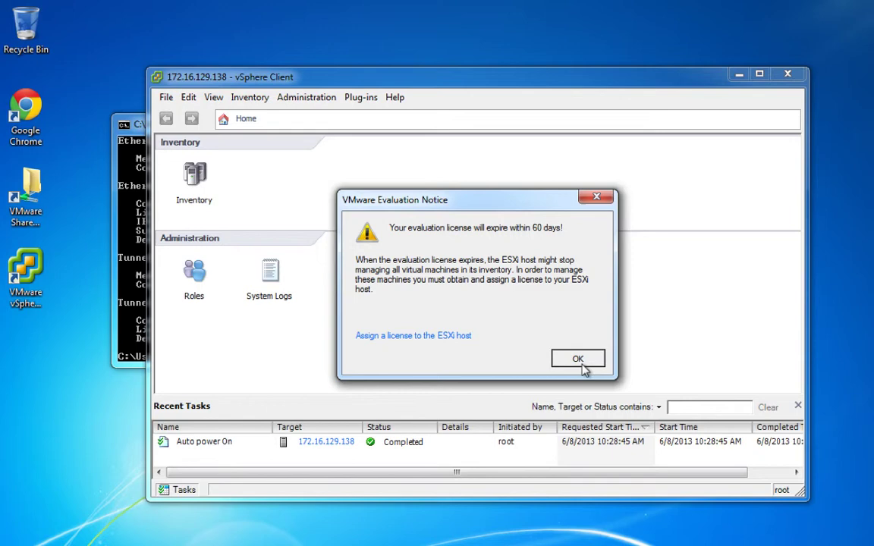
left_click(581, 366)
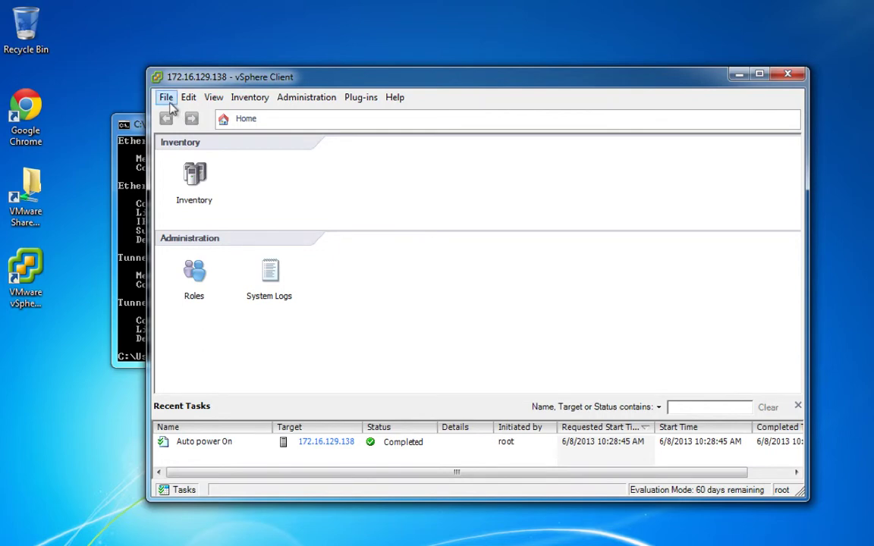
- Start Deploy OVF Template with the vCenter Server Appliance .ovf file from the shared Downloads folder as source
left_click(166, 98)
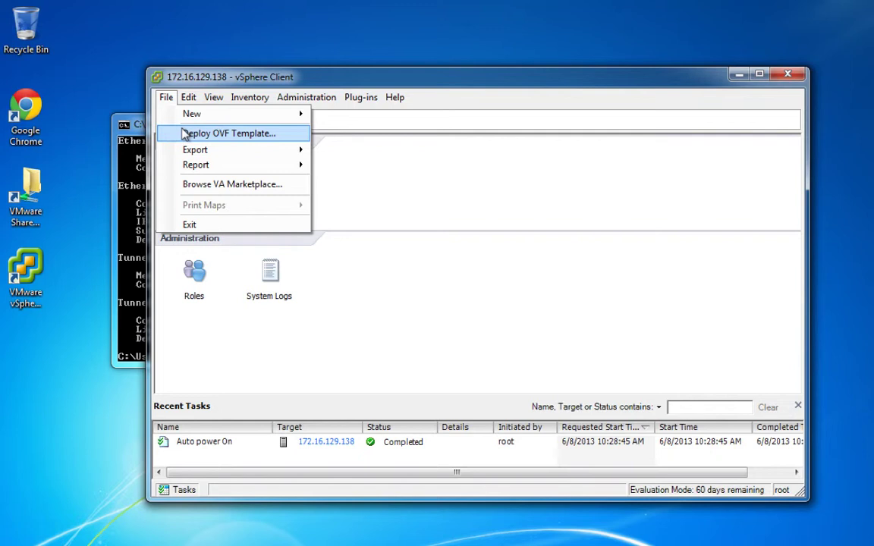
left_click(185, 134)
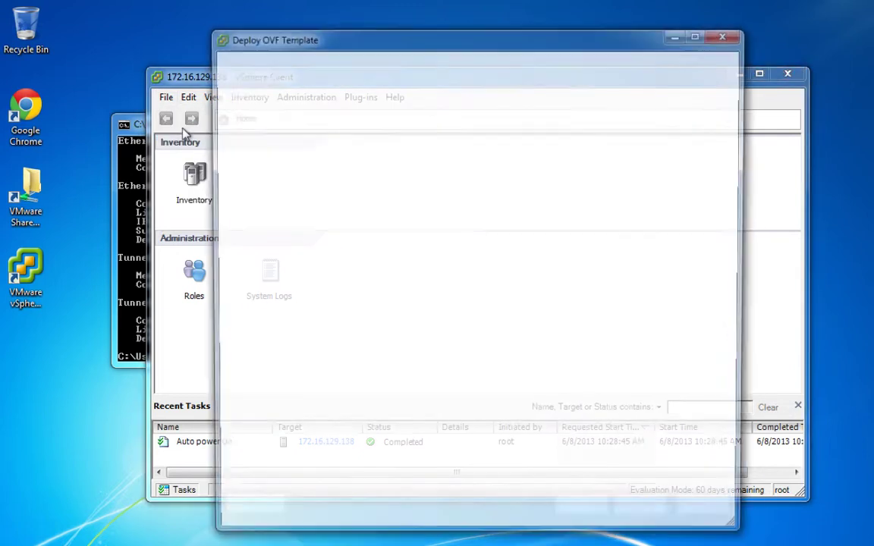
key("ctrl+Left")
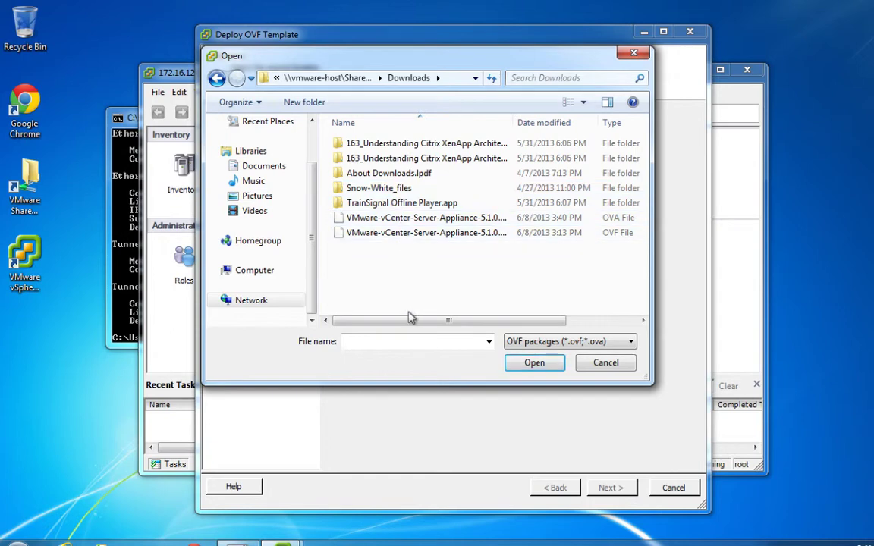
double_click(442, 238)
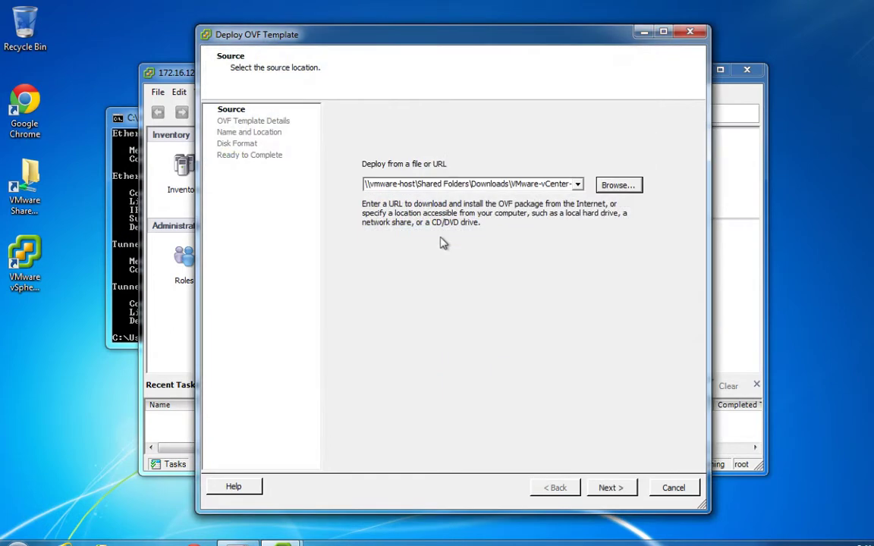
- Keep the default appliance name, choose Thin Provision, enable power-on after deployment, and finish the wizard
left_click(607, 489)
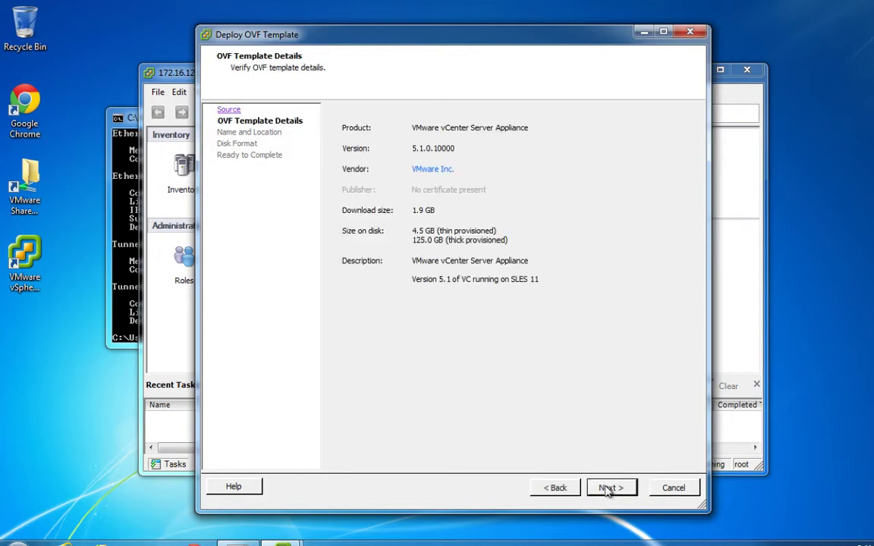
left_click(611, 489)
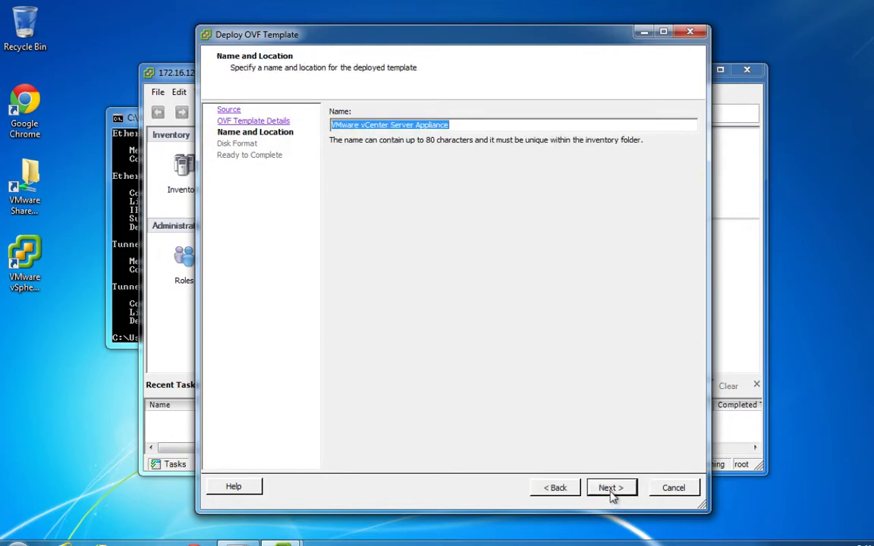
left_click(611, 489)
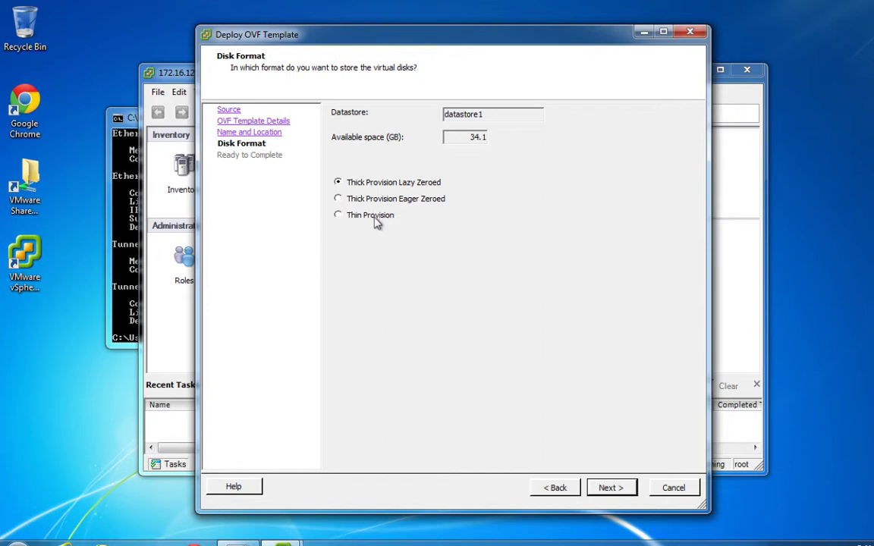
left_click(376, 219)
left_click(626, 489)
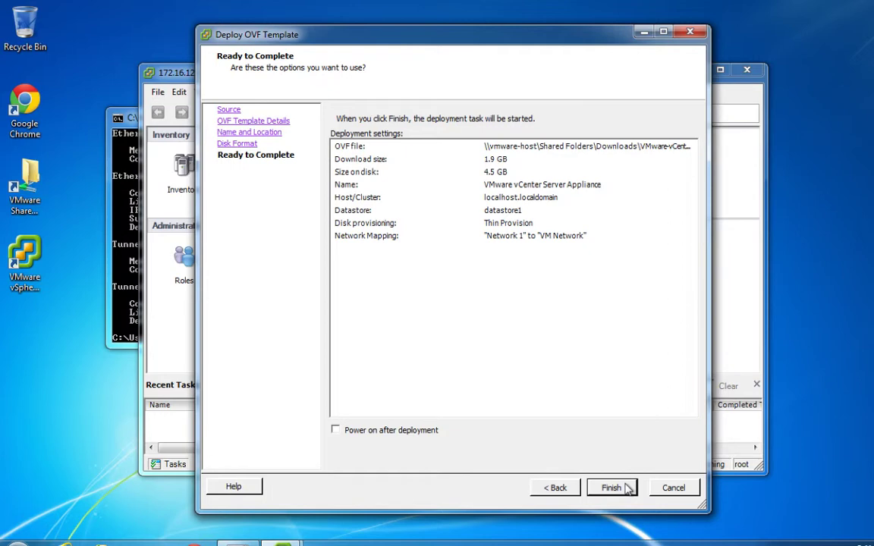
left_click(351, 432)
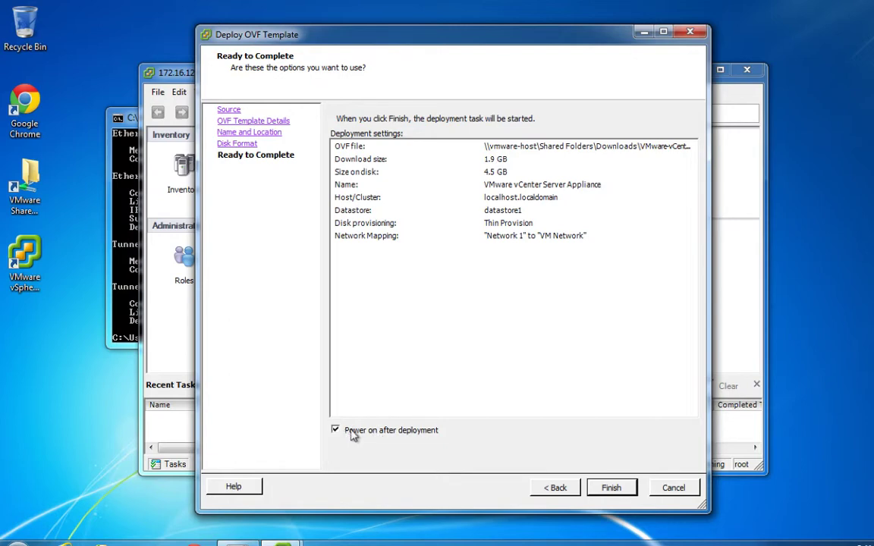
left_click(619, 489)
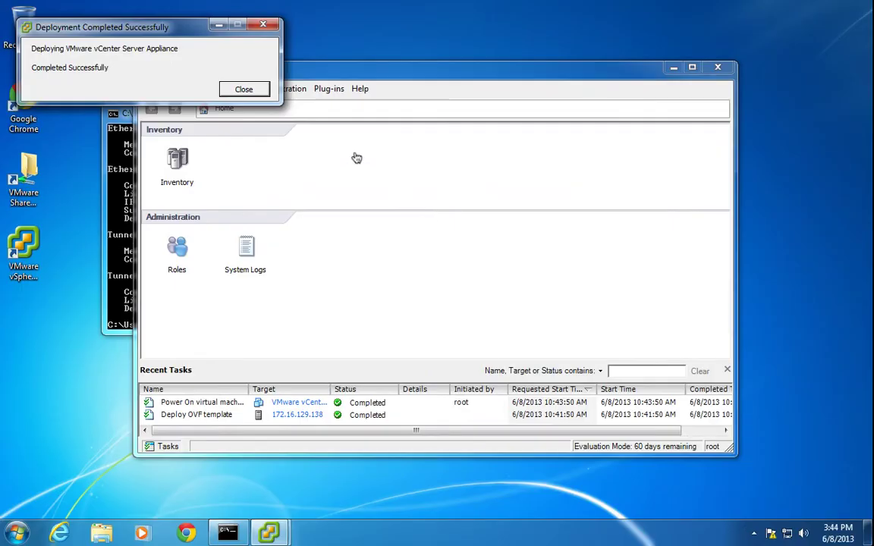
- Dismiss the completion notice, open Inventory, expand 172.16.129.138 and select VMware vCenter Server Appliance
left_click(243, 89)
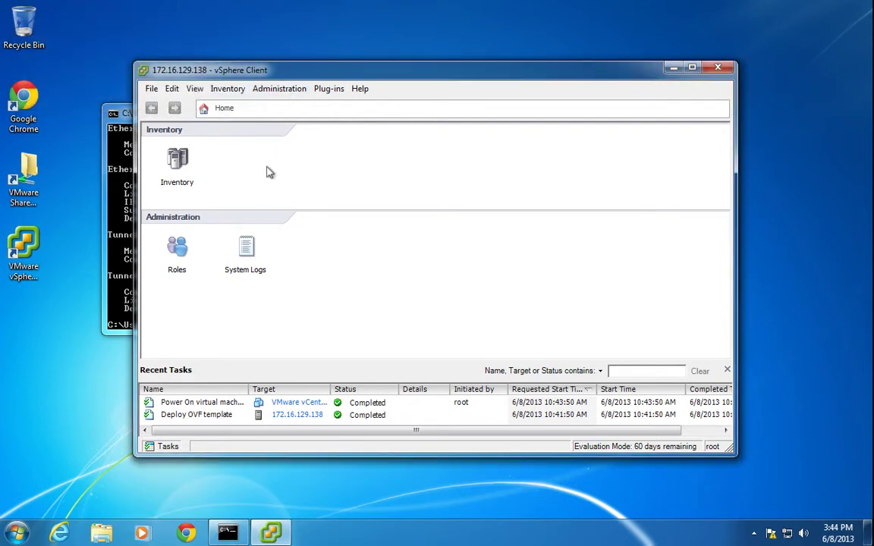
left_click(187, 163)
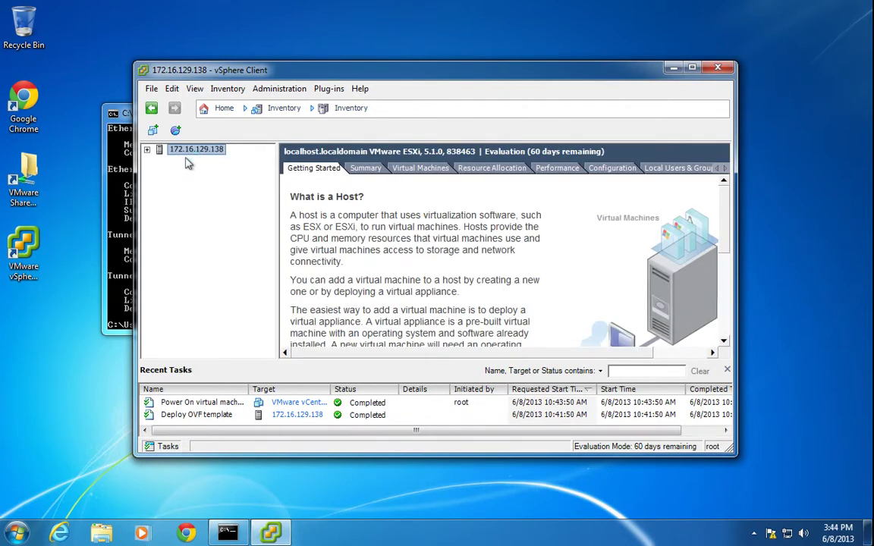
left_click(147, 150)
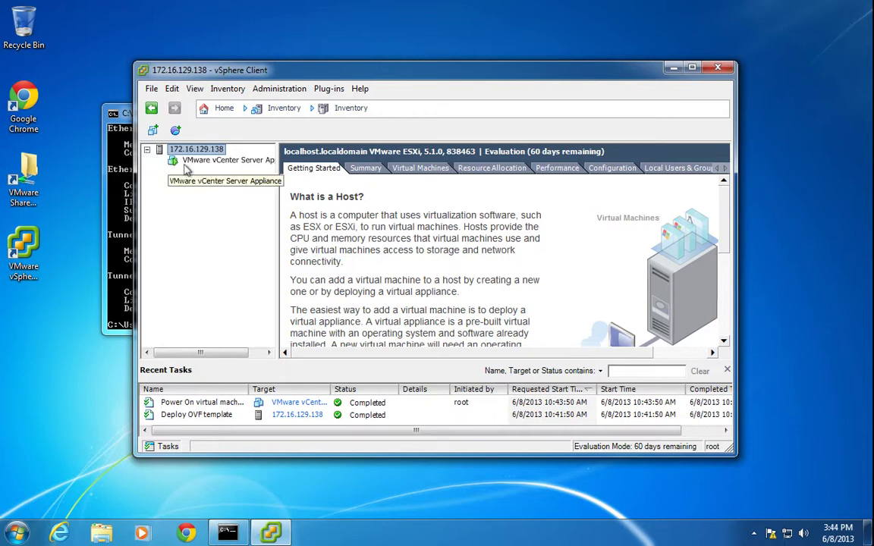
left_click(209, 160)
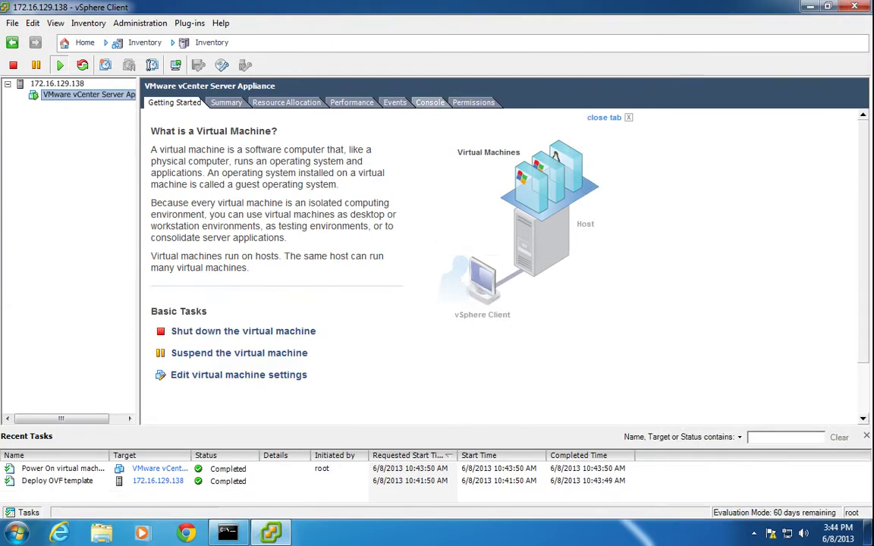
left_click(435, 105)
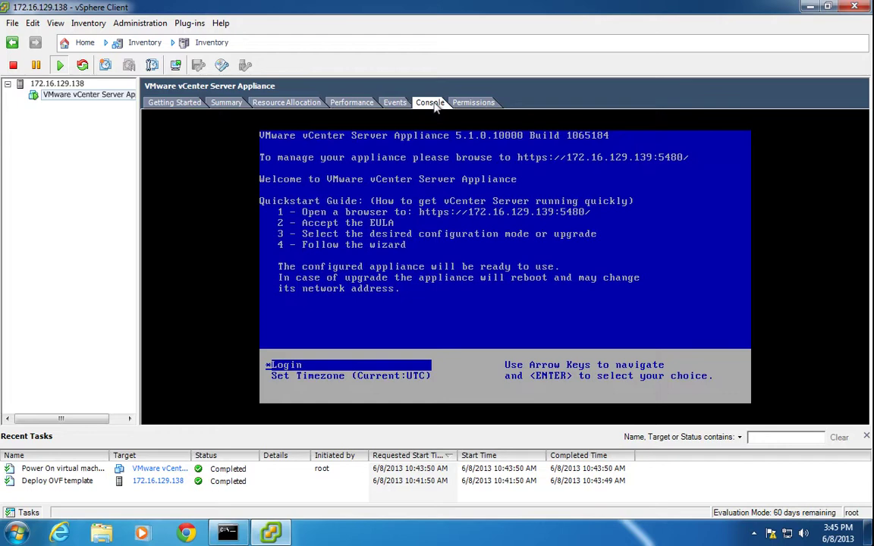
left_click(186, 533)
left_click(378, 298)
key("Left")
key("Left")
key("Left")
key("Left")
key("BackSpace")
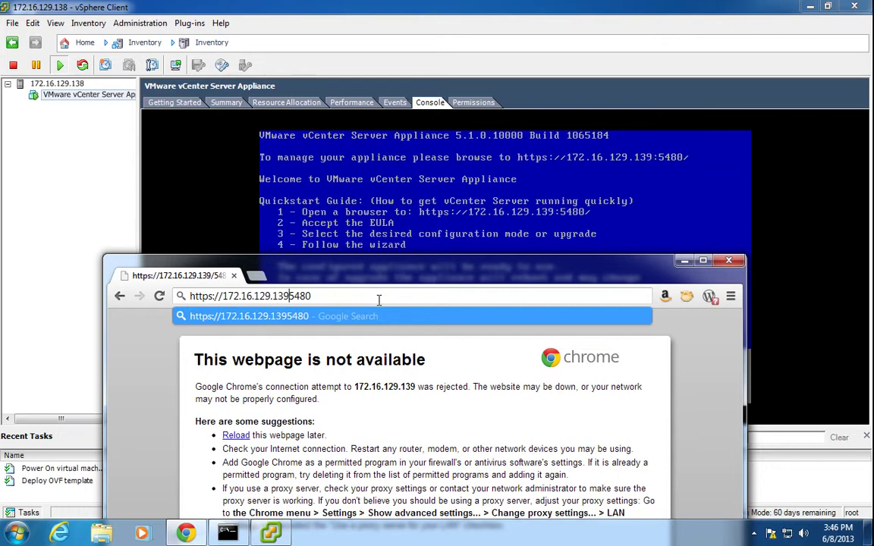
type(":")
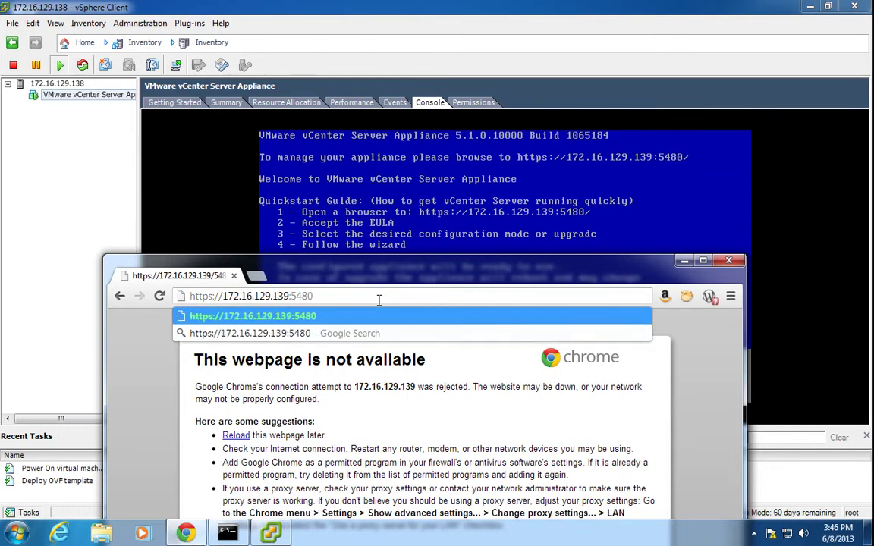
key("Return")
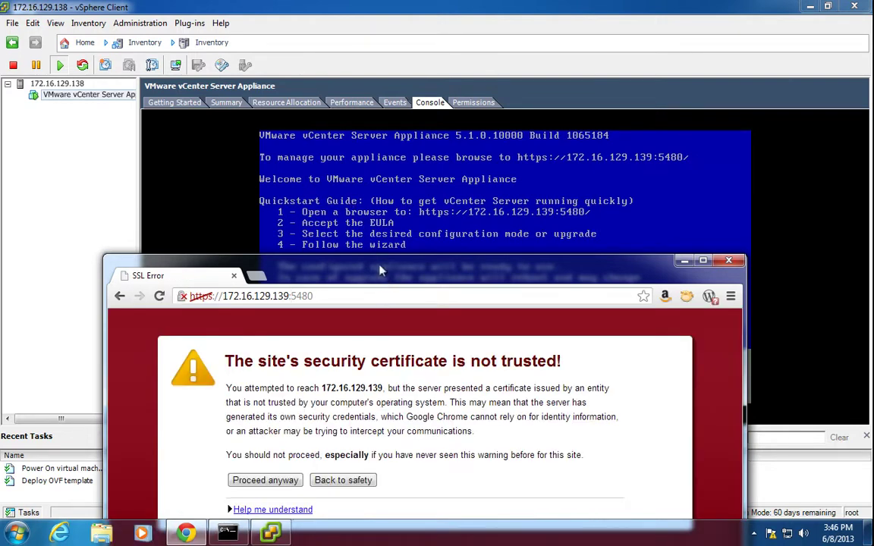
left_click_drag(349, 270, 308, 178)
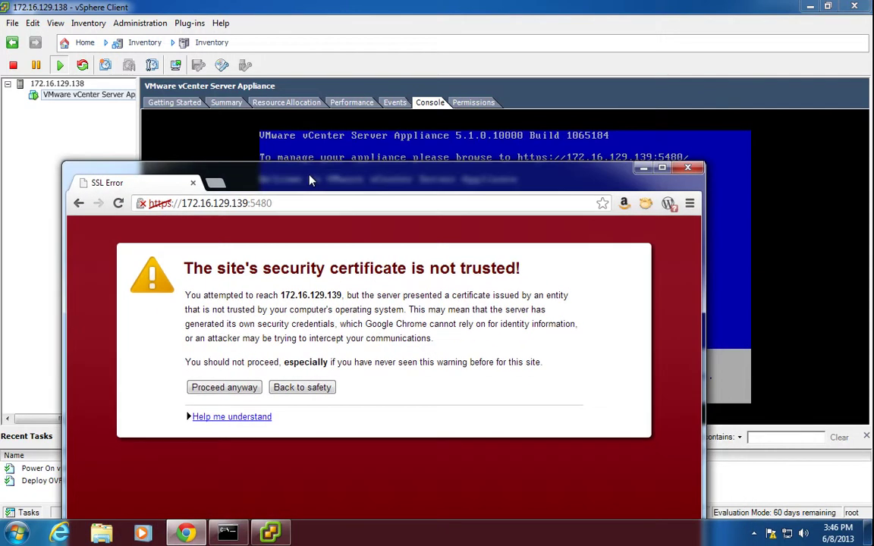
- Proceed past the untrusted certificate warning and begin filling in the login fields
left_click(217, 389)
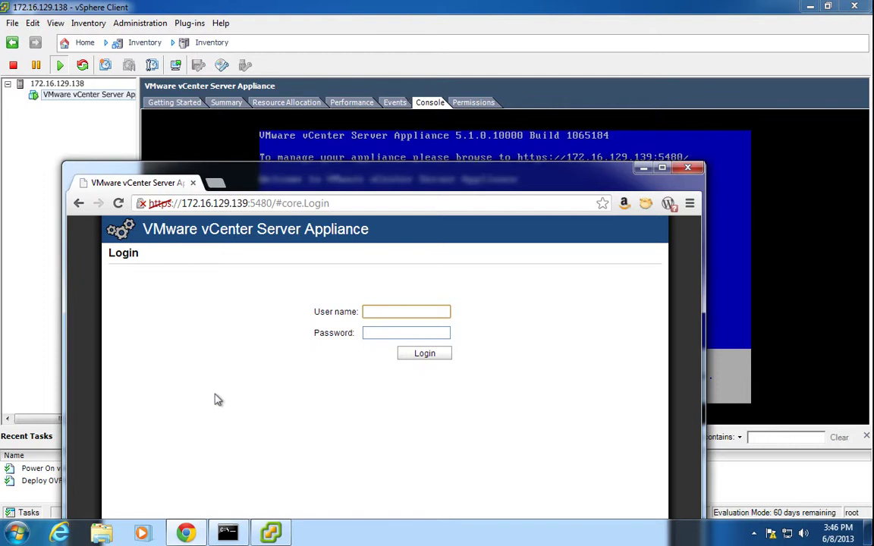
key("Tab")
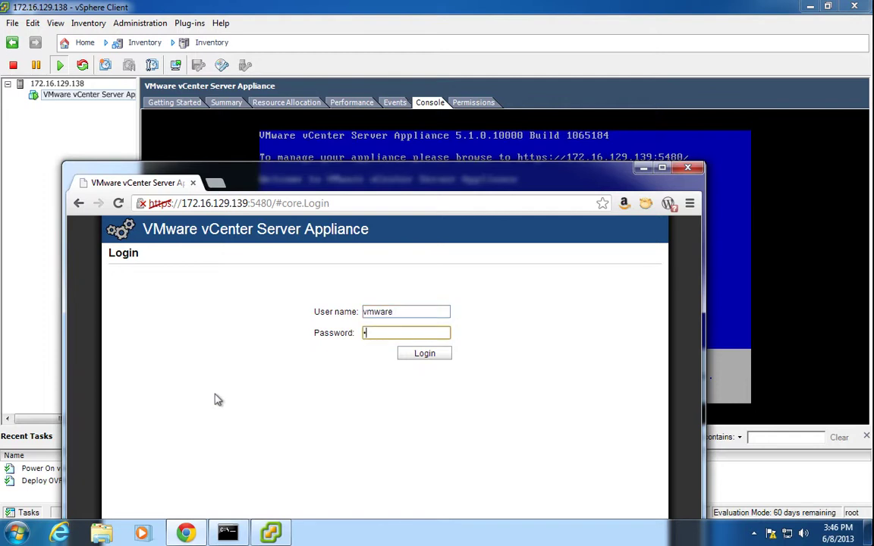
key("BackSpace")
key("BackSpace")
key("BackSpace")
key("BackSpace")
key("BackSpace")
key("BackSpace")
key("BackSpace")
- Sign in to the appliance admin page as root with the root password
key("shift+Tab")
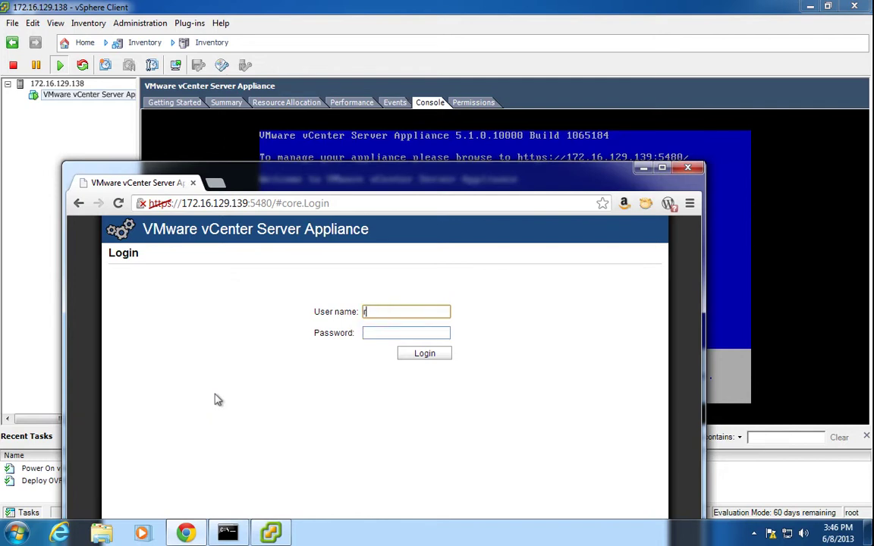
key("Tab")
key("Return")
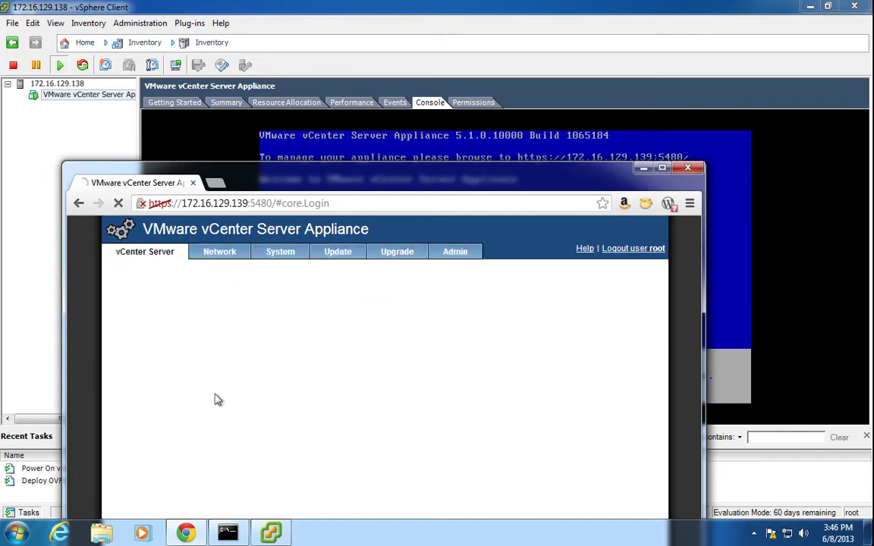